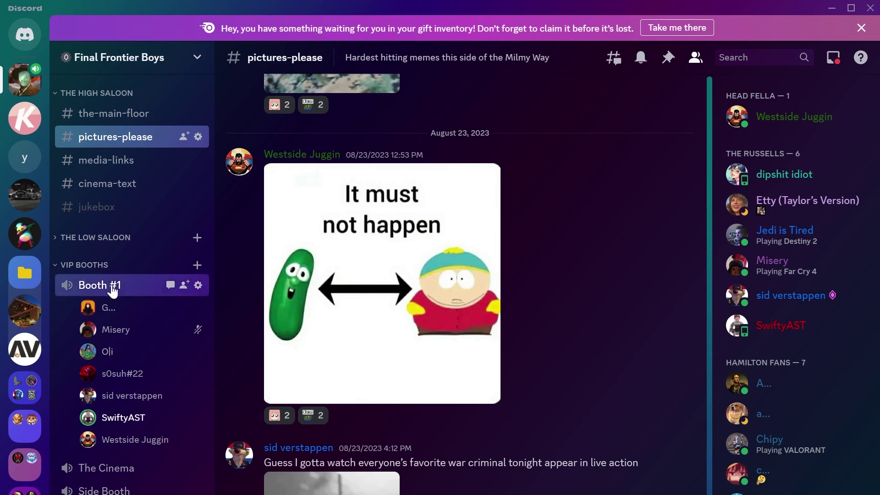
Join the Booth #1 voice call, toggle full screen on and off, then return to #pictures-please
click(111, 286)
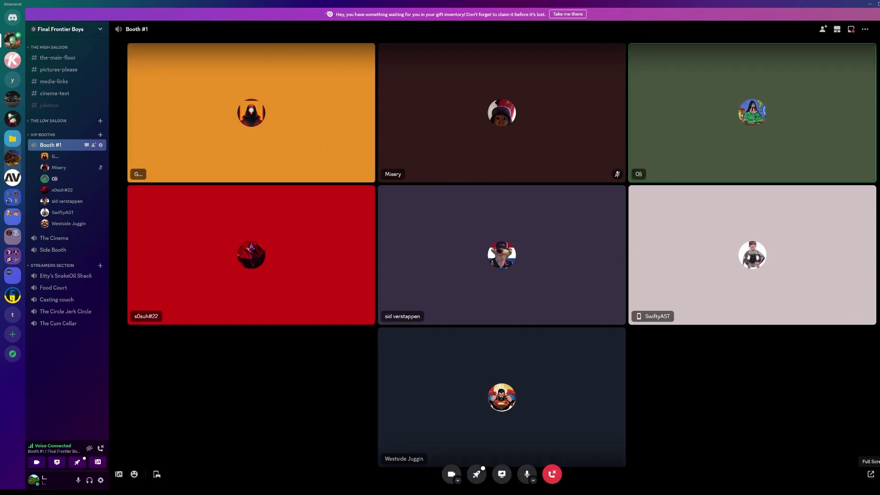
click(870, 473)
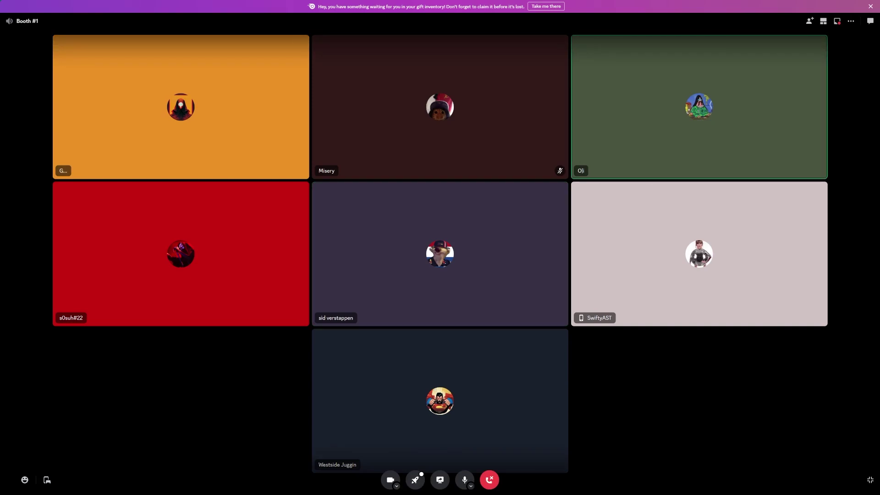
click(869, 480)
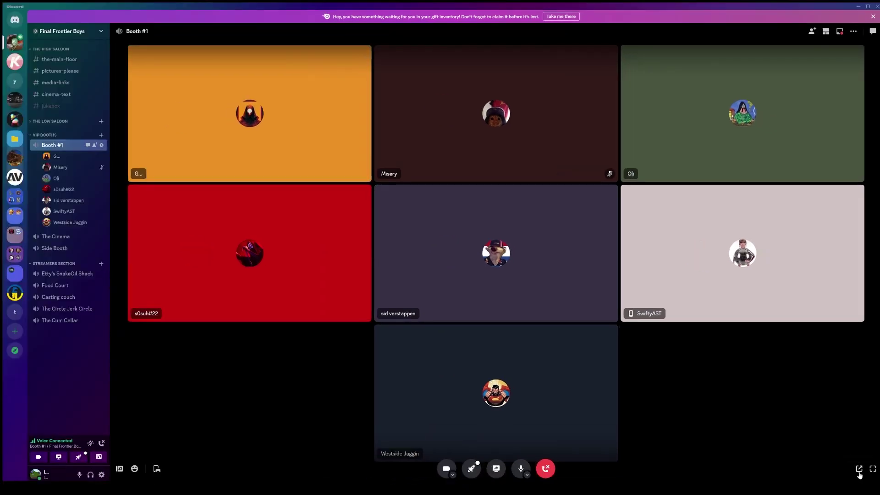
key(alt+Left)
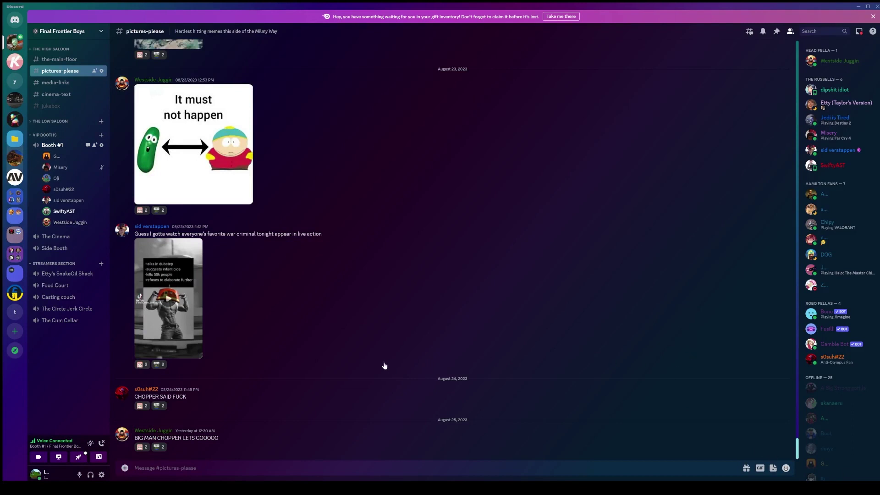